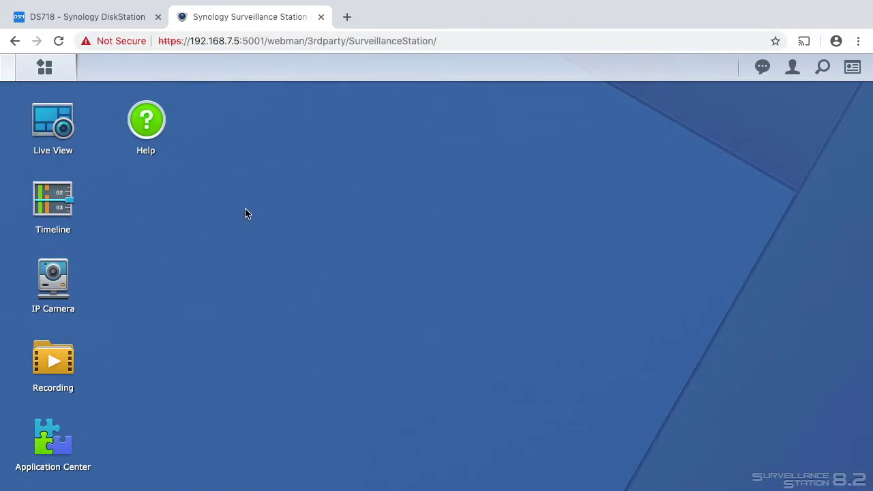
- Maximize the IP Camera window and open the Mobile Camera's edit settings
left_click(53, 279)
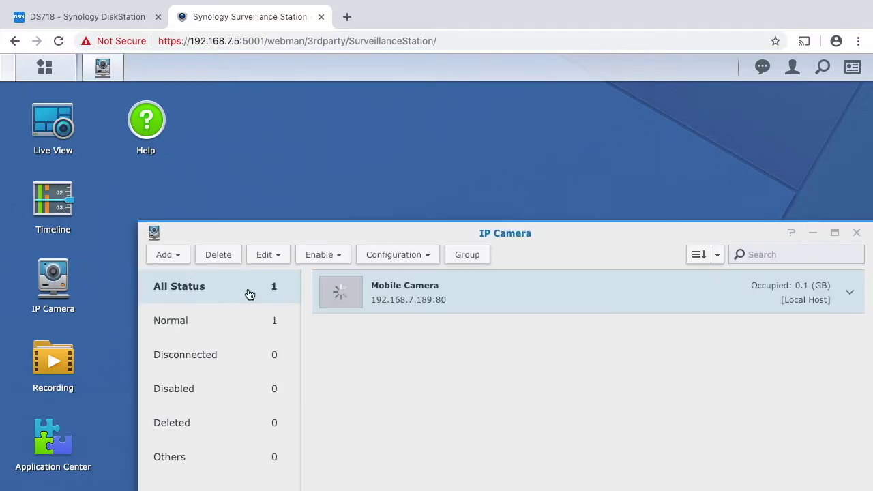
left_click(834, 232)
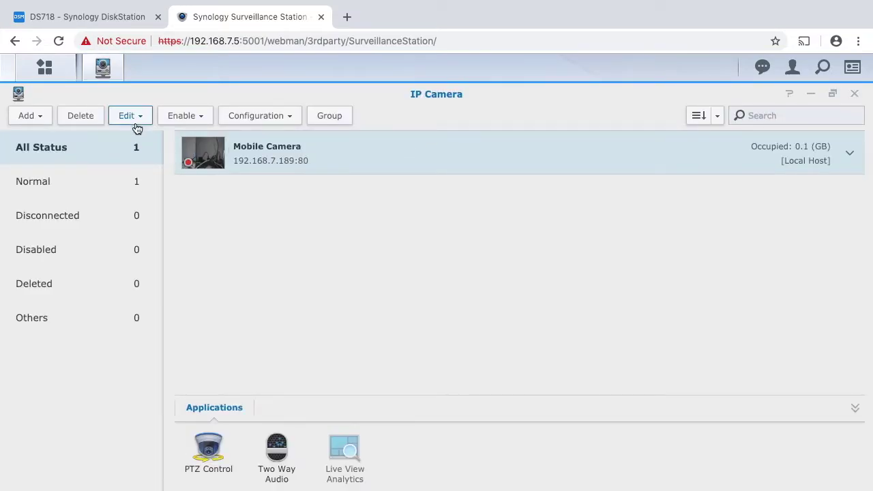
left_click(129, 116)
left_click(135, 139)
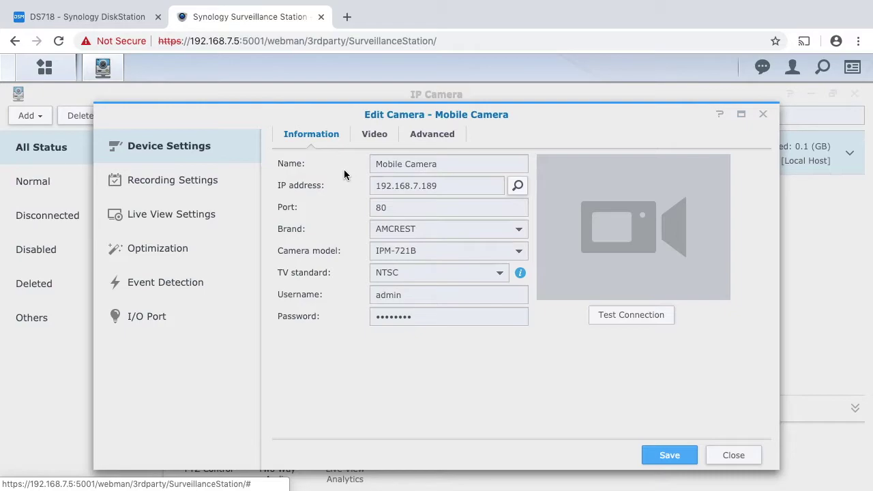
- Set the motion detection source to By Surveillance Station, check the detection area, and save
left_click(194, 290)
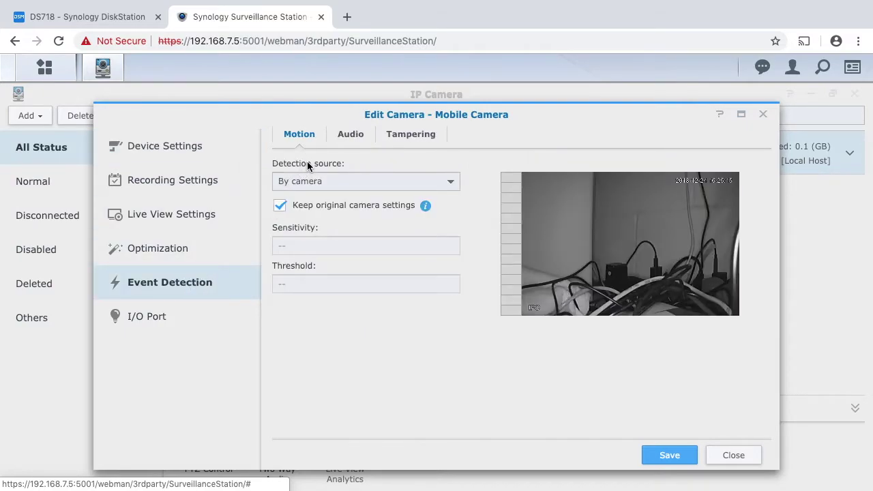
left_click(319, 181)
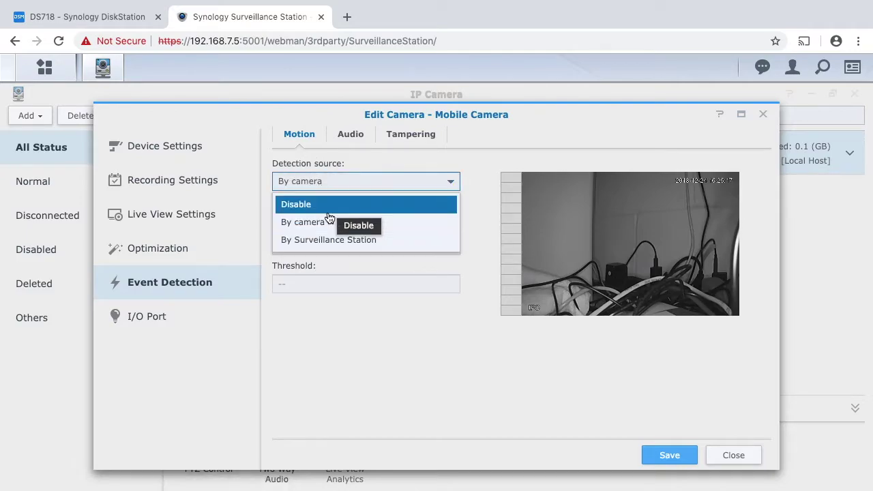
left_click(325, 240)
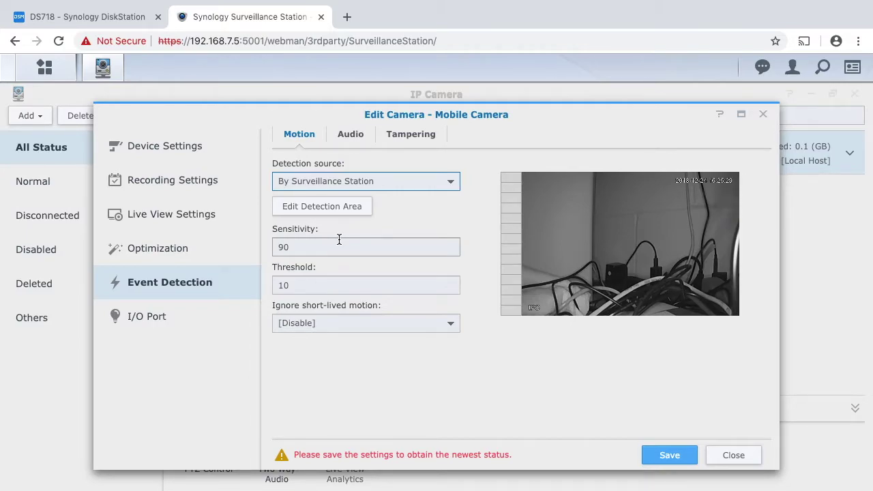
left_click(347, 206)
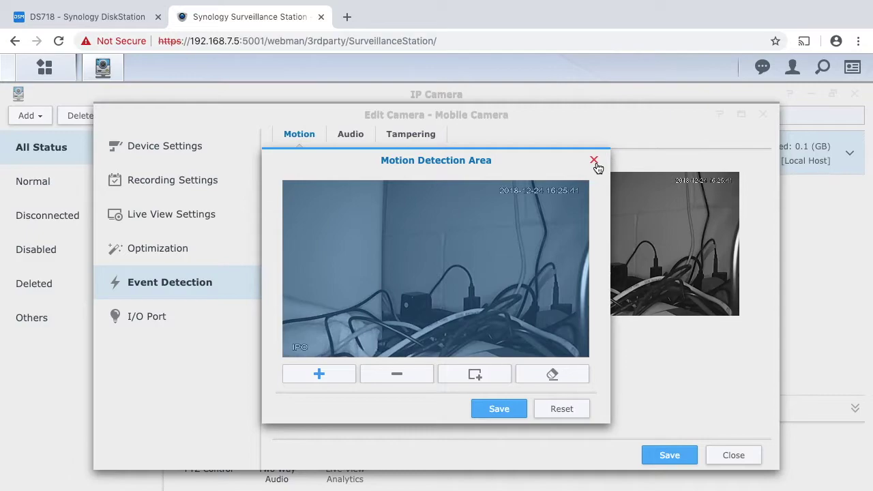
left_click(594, 161)
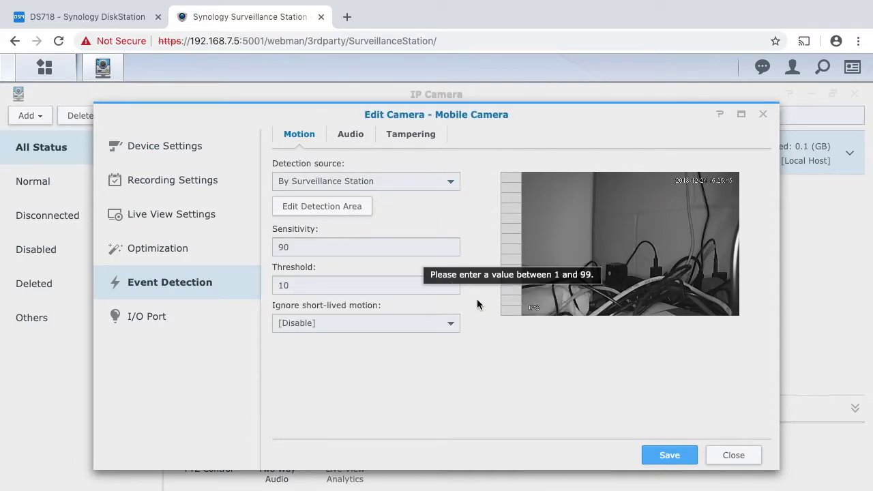
left_click(687, 453)
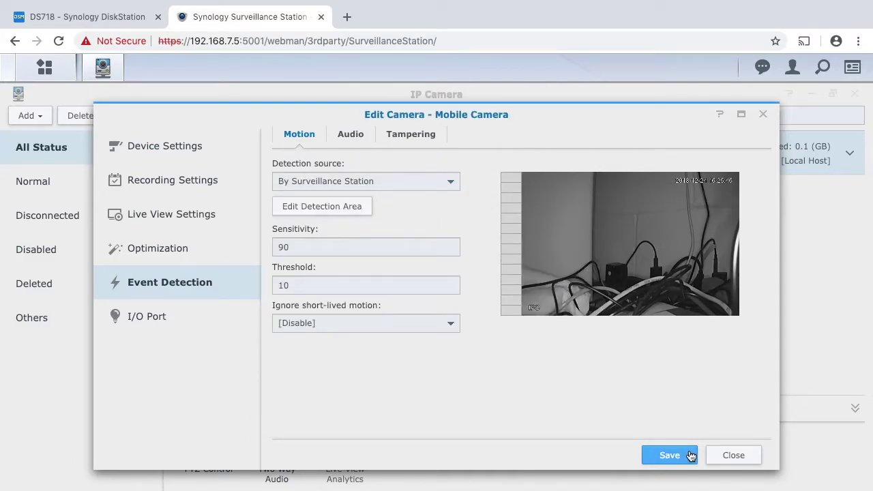
- Set the Mobile Camera's audio detection source to Disable and save
left_click(353, 135)
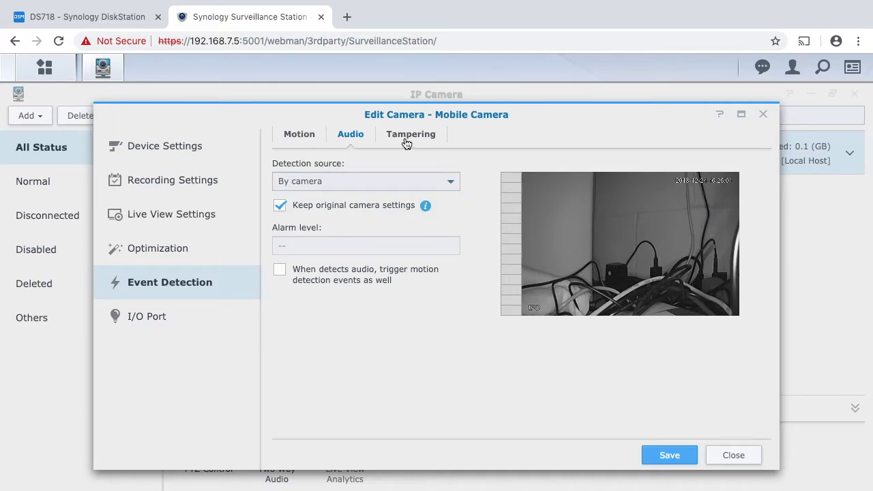
left_click(365, 183)
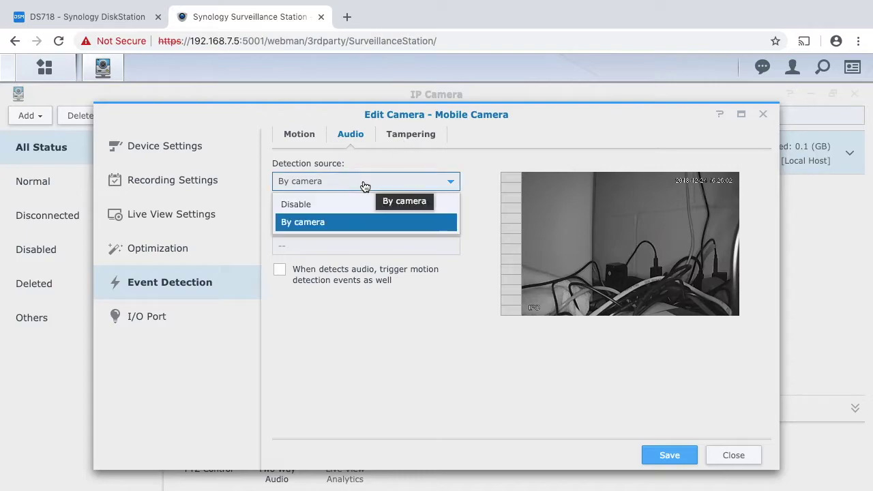
left_click(312, 205)
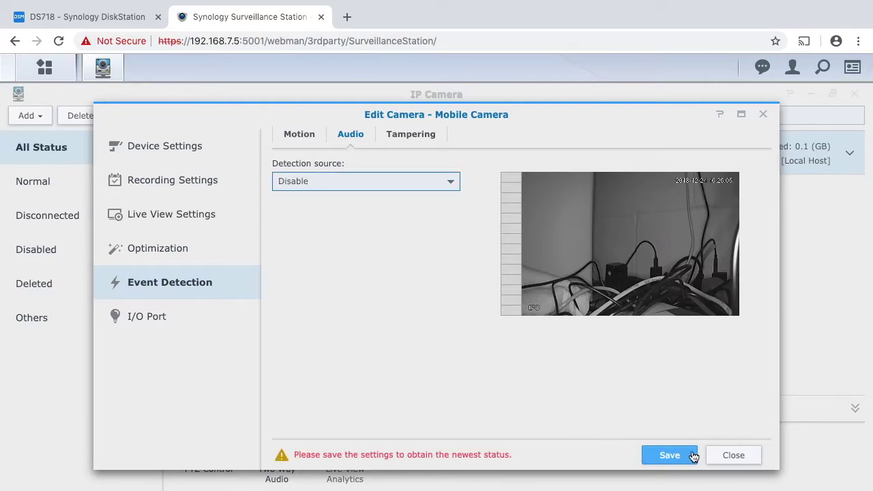
left_click(670, 455)
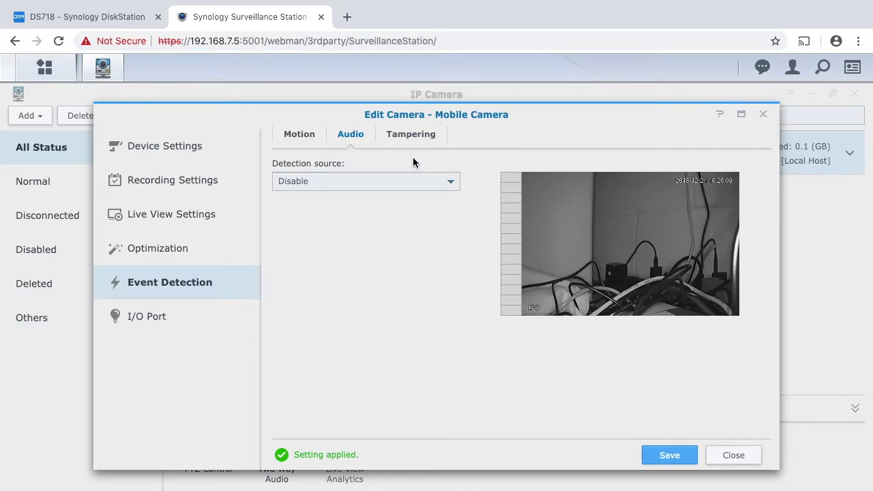
- Keep tampering detection set to By camera, then re-save from the Motion settings
left_click(412, 139)
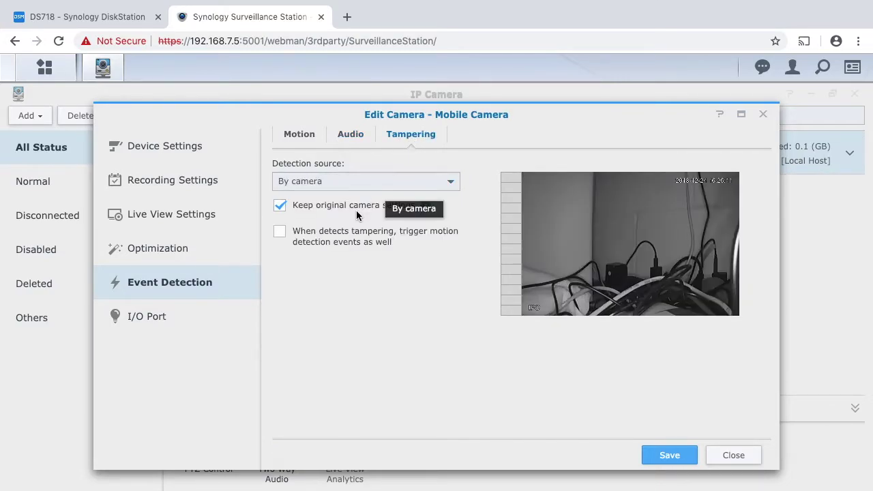
left_click(358, 183)
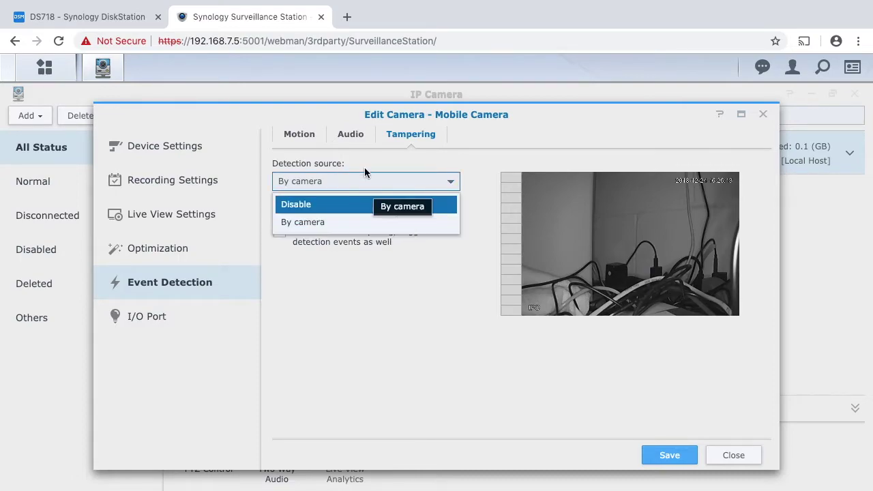
left_click(404, 168)
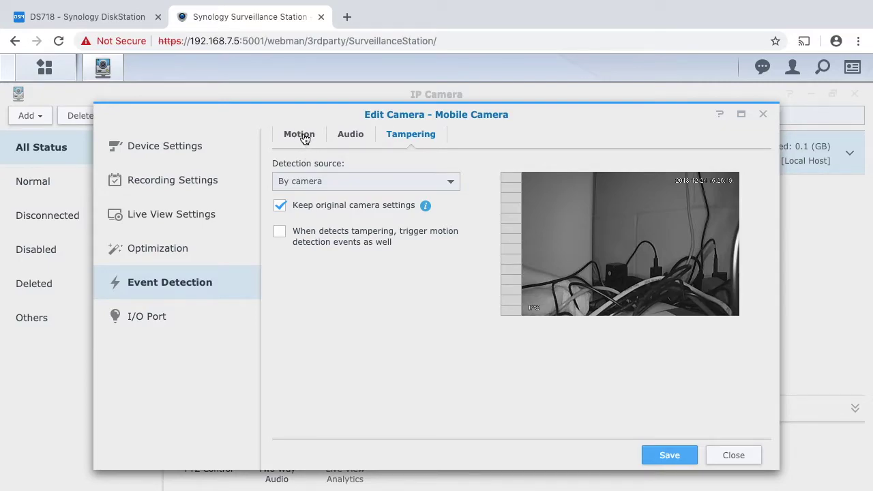
left_click(305, 137)
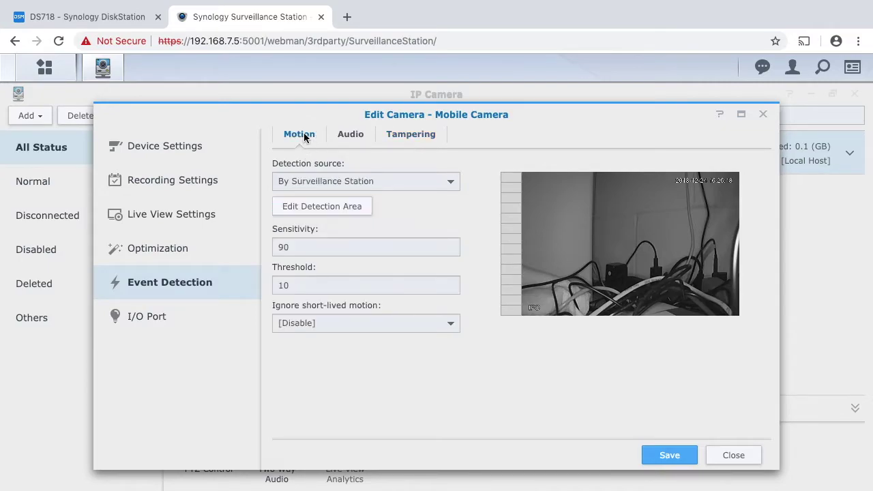
left_click(685, 456)
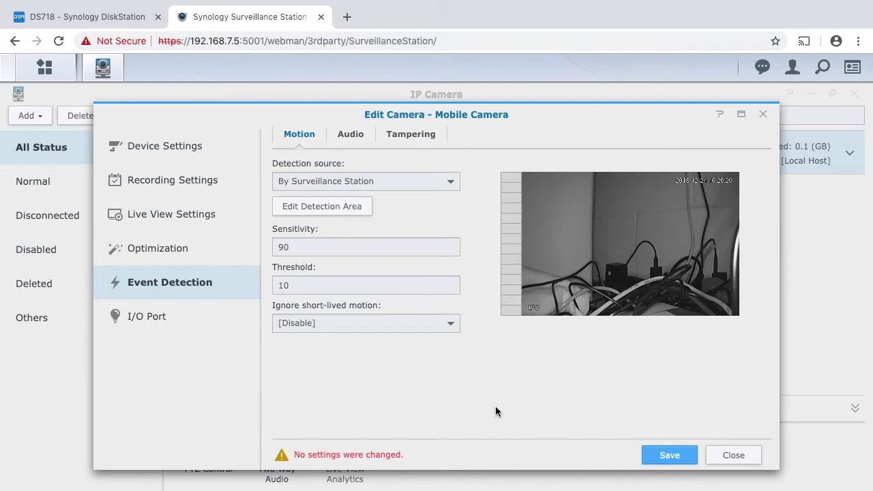
- Fill the Mobile Camera's weekly schedule with Motion Detection for hours 0–23, save, and close
left_click(167, 180)
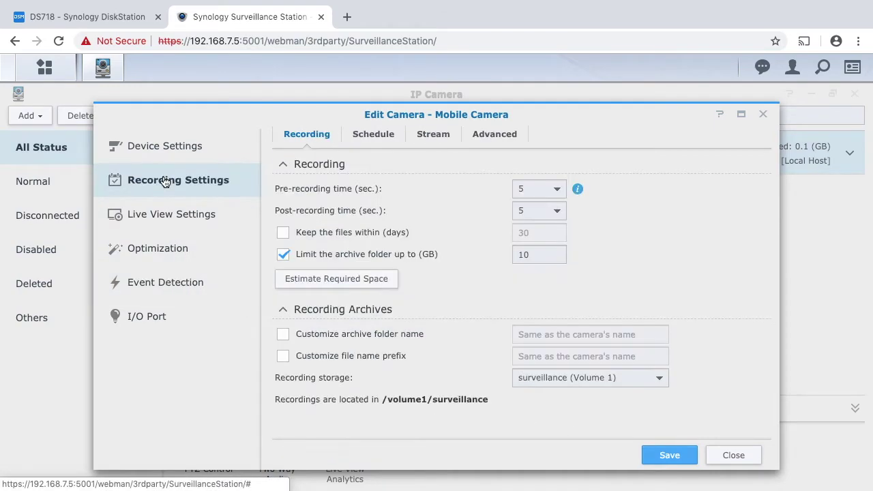
left_click(379, 135)
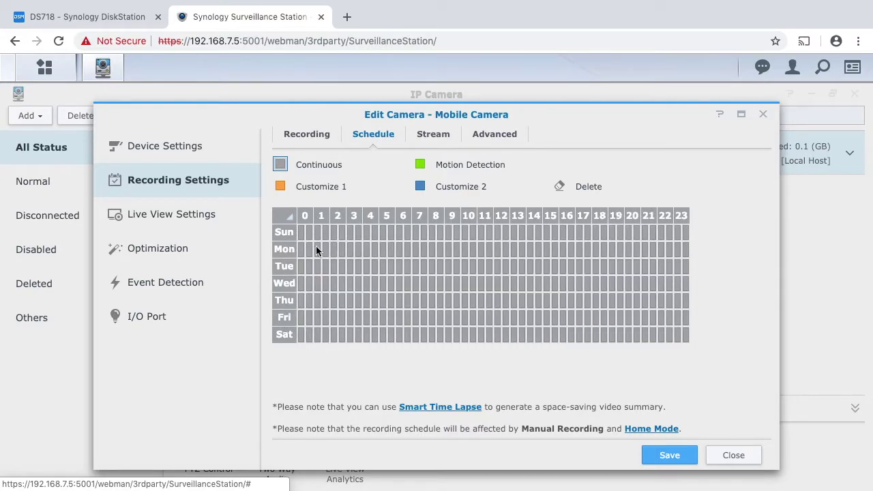
left_click(421, 165)
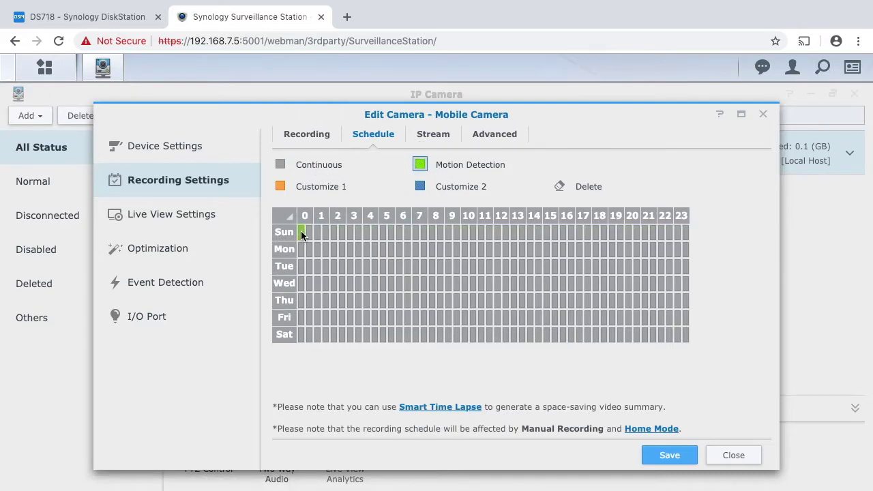
left_click_drag(302, 234, 648, 347)
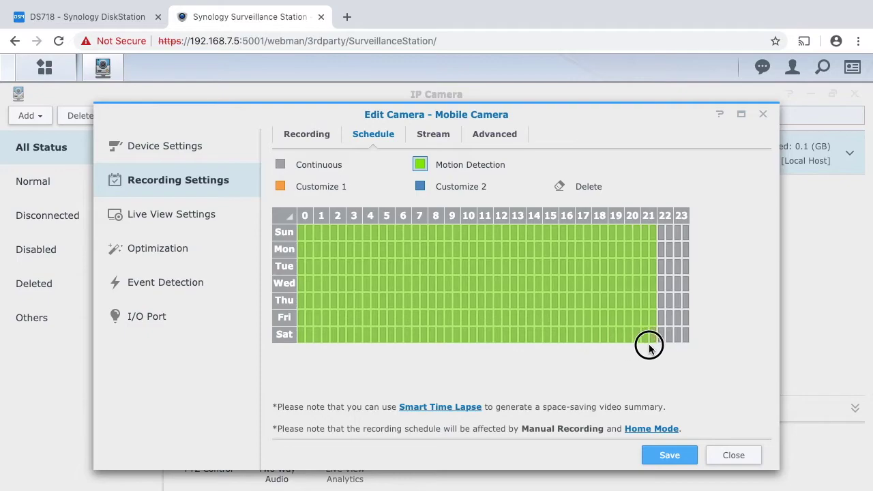
left_click_drag(648, 347, 686, 352)
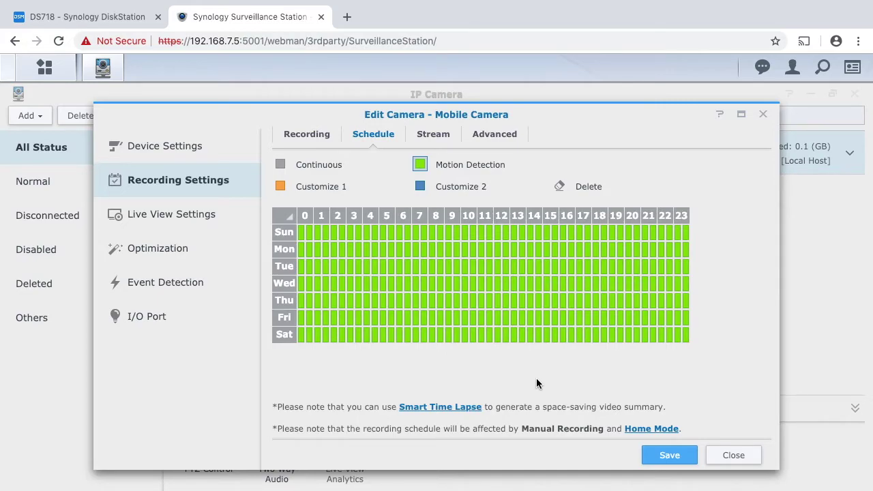
left_click(670, 456)
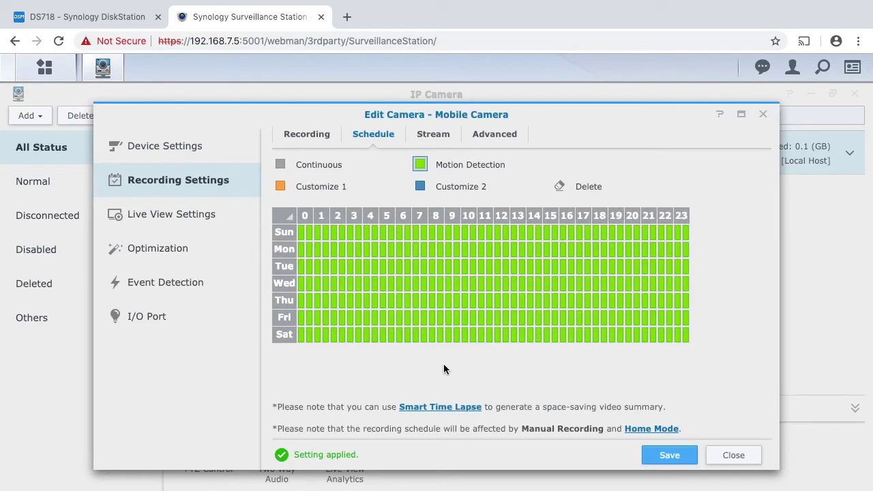
left_click(724, 459)
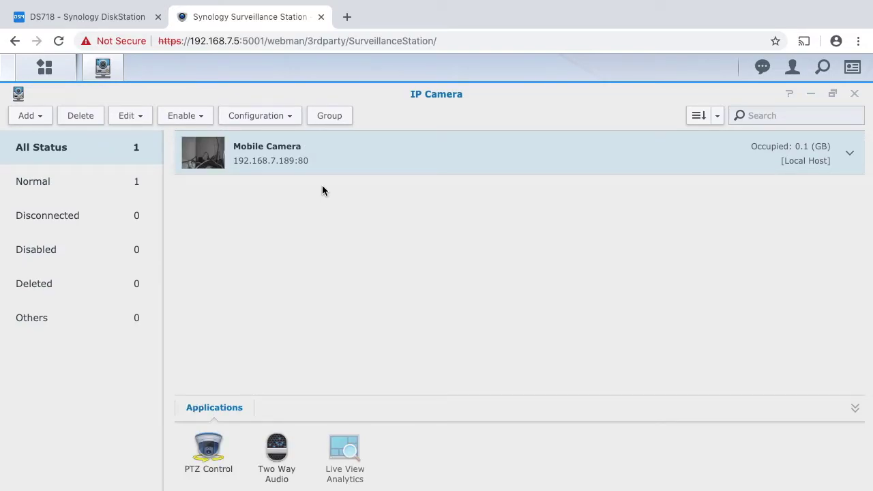
- In Amcrest Web View, pan the camera left twice until a fan appears
key("super+Tab")
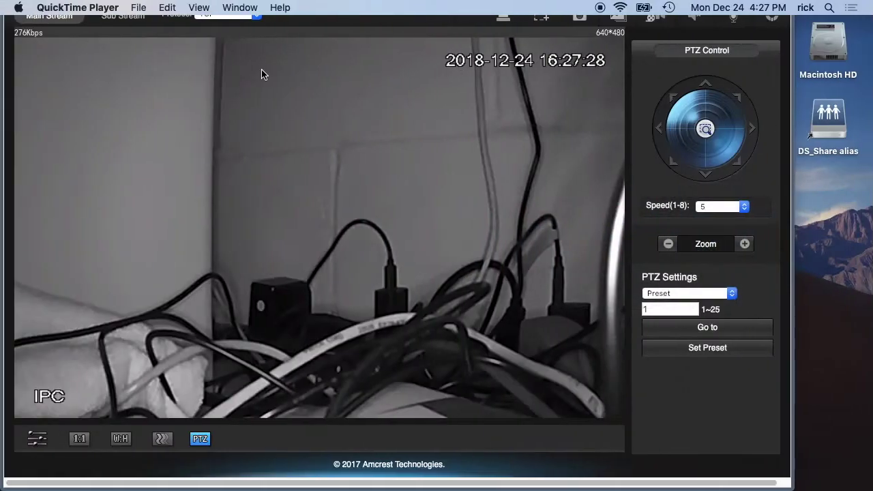
left_click(578, 124)
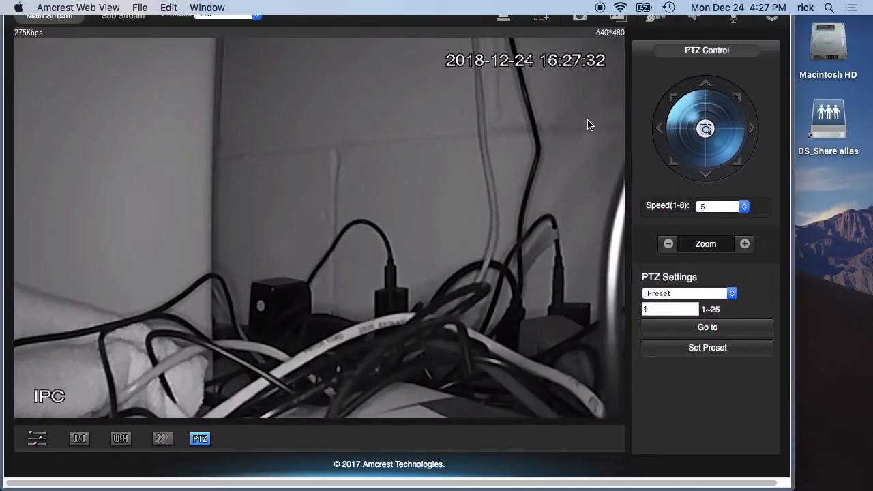
left_click(659, 133)
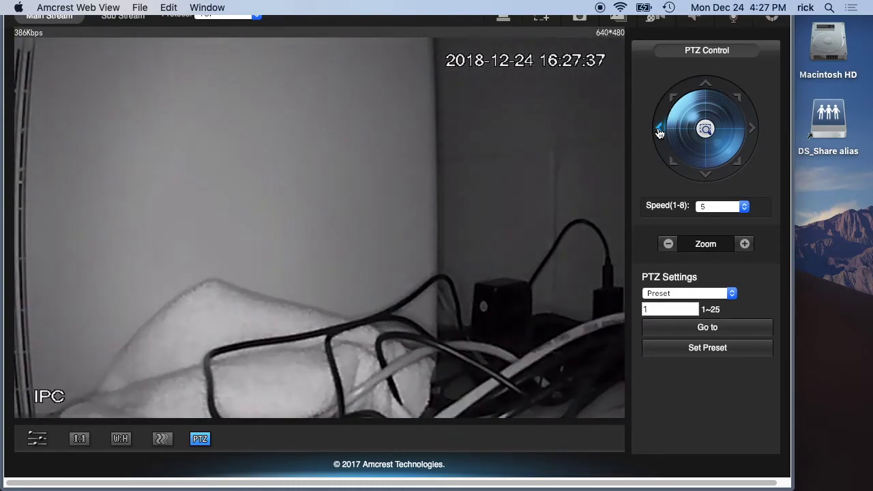
left_click(659, 133)
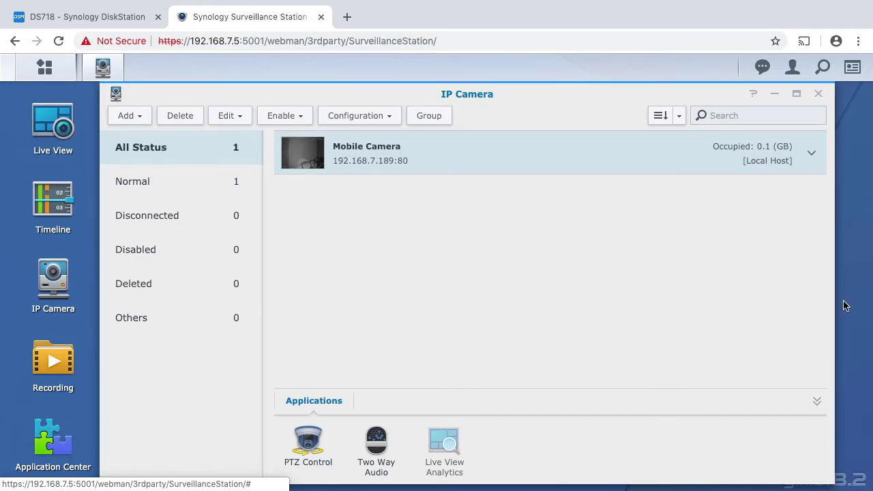
- Close IP Camera, then play and close the newest of the 14 Mobile Camera recordings, from 16:34:10
left_click(818, 94)
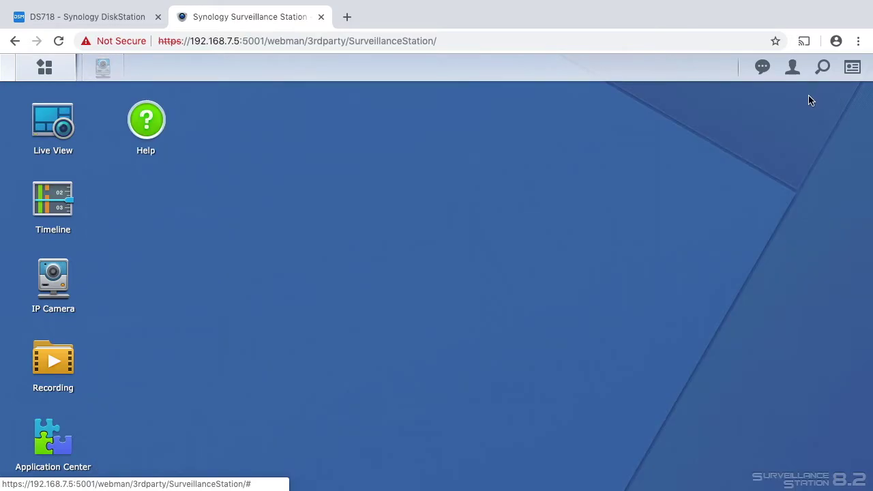
left_click(48, 362)
mouse_move(319, 210)
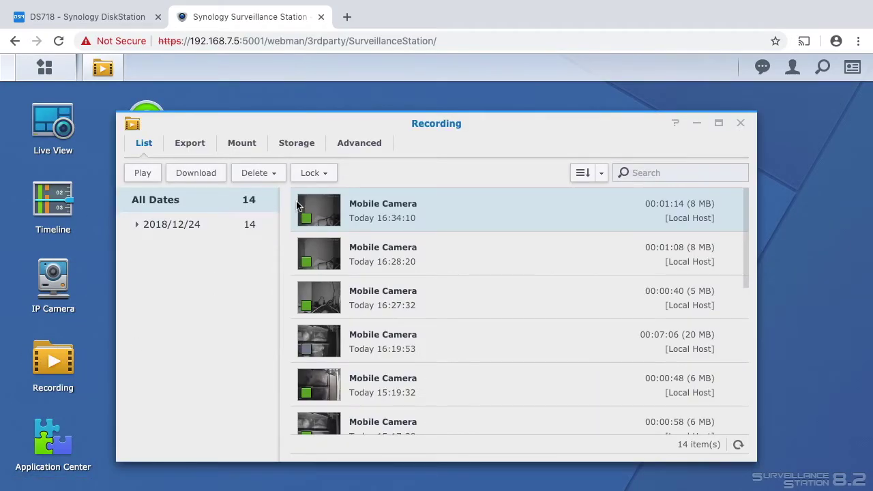
left_click(314, 207)
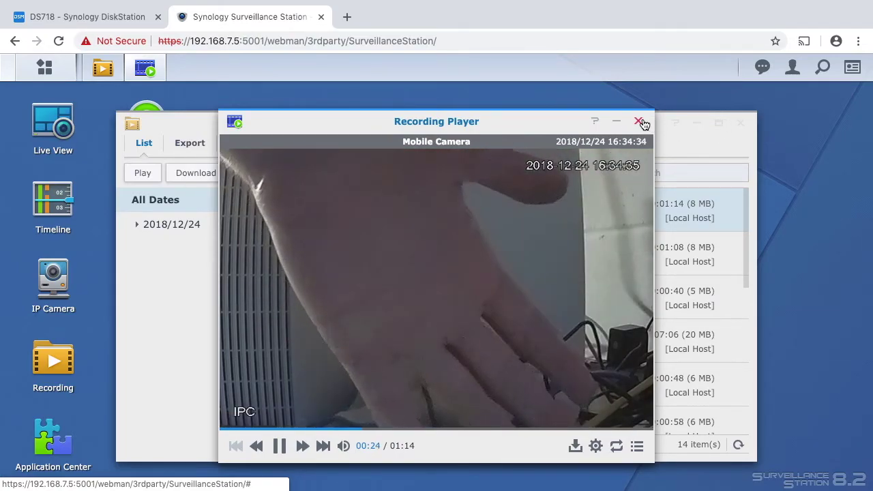
left_click(638, 121)
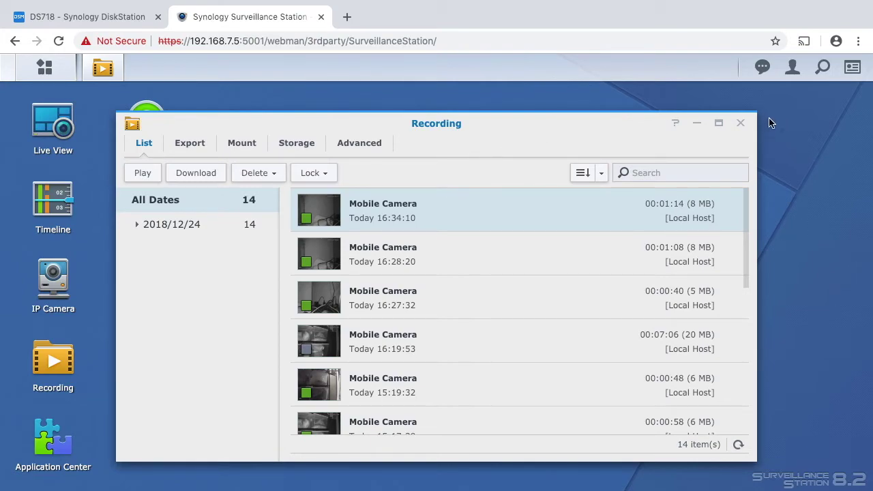
left_click(377, 211)
mouse_move(437, 254)
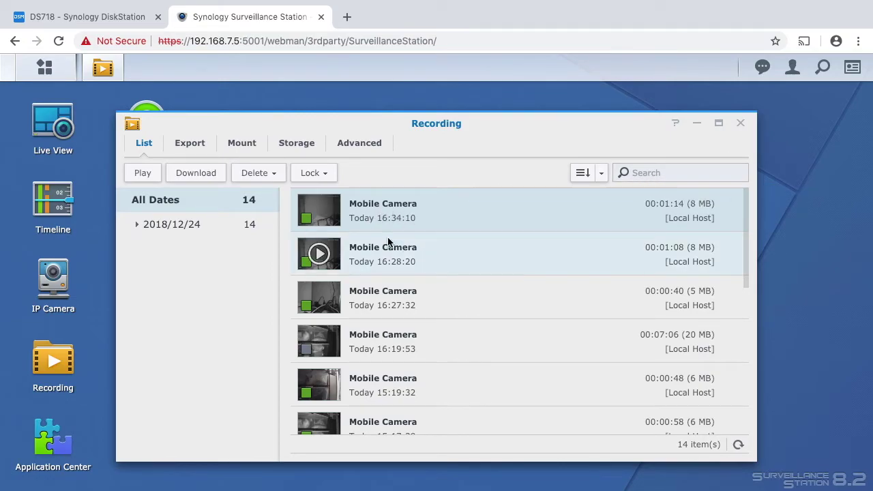
- Read the Mobile Camera motion alert email and its snapshot in Mail, then return to Chrome
key("super+Tab")
key("super+Tab")
key("super+Tab")
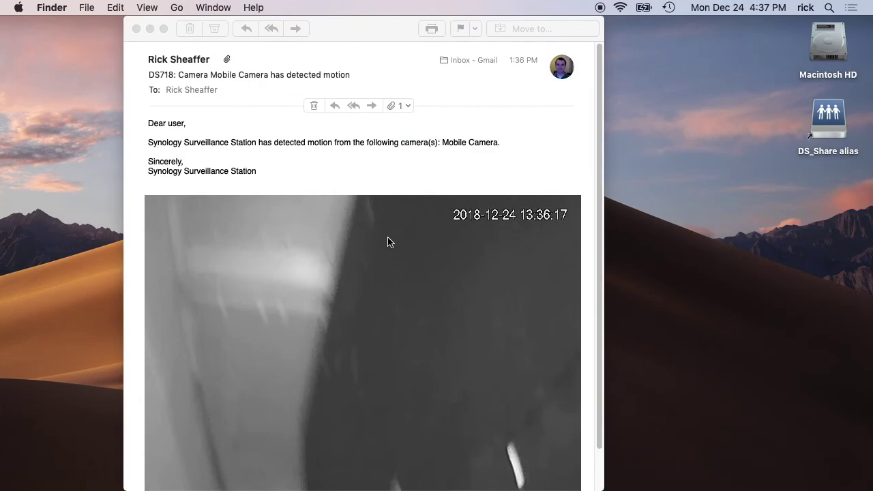
key("super+Tab")
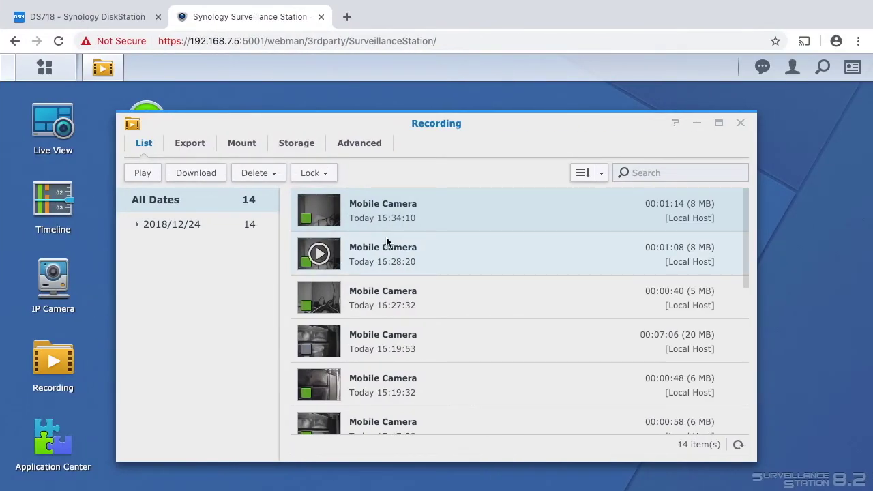
key("super+Tab")
key("super+Tab")
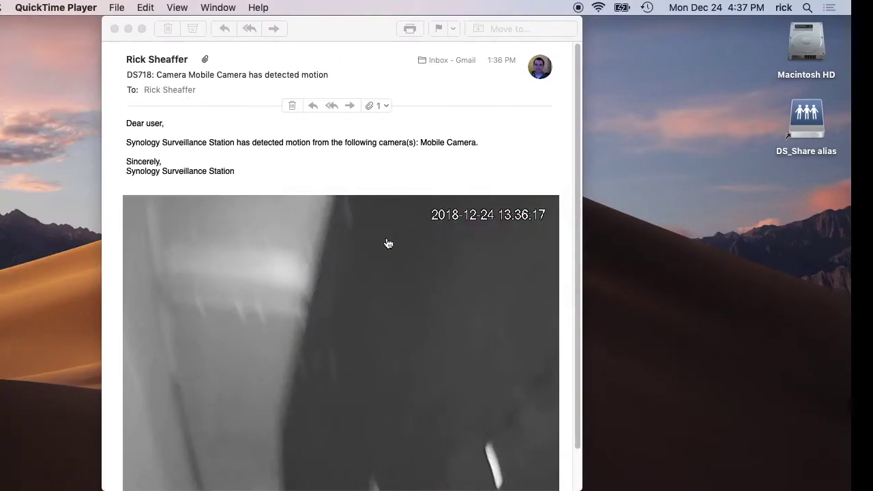
left_click(341, 179)
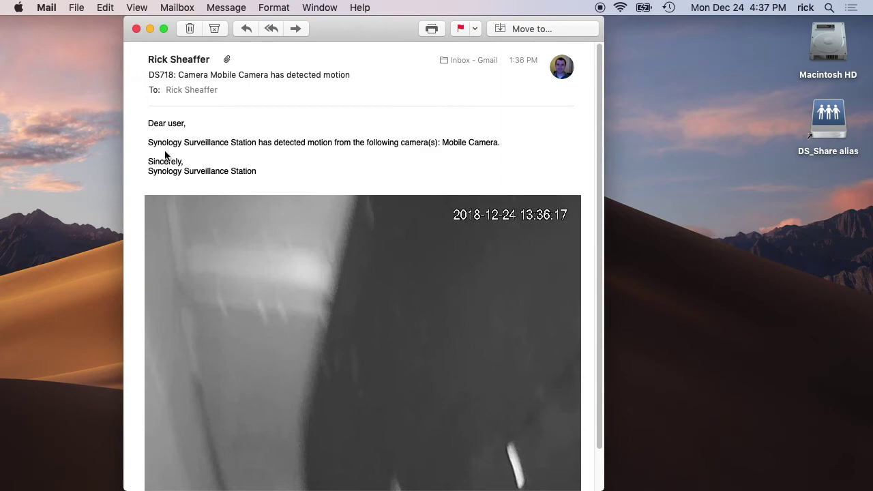
scroll(228, 275, "down", 2)
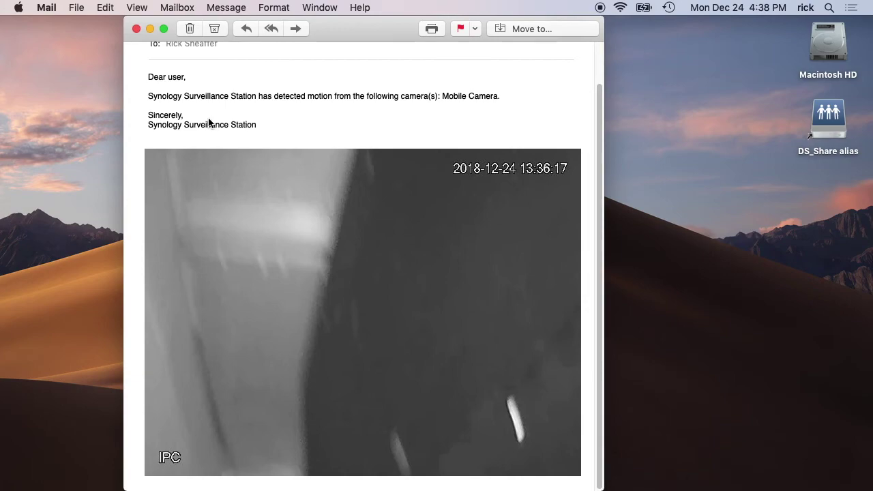
left_click(136, 28)
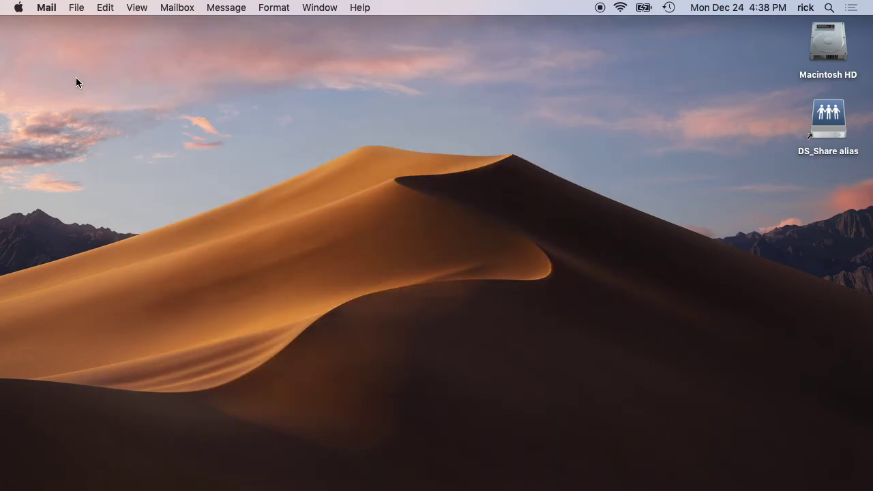
key("super+Tab")
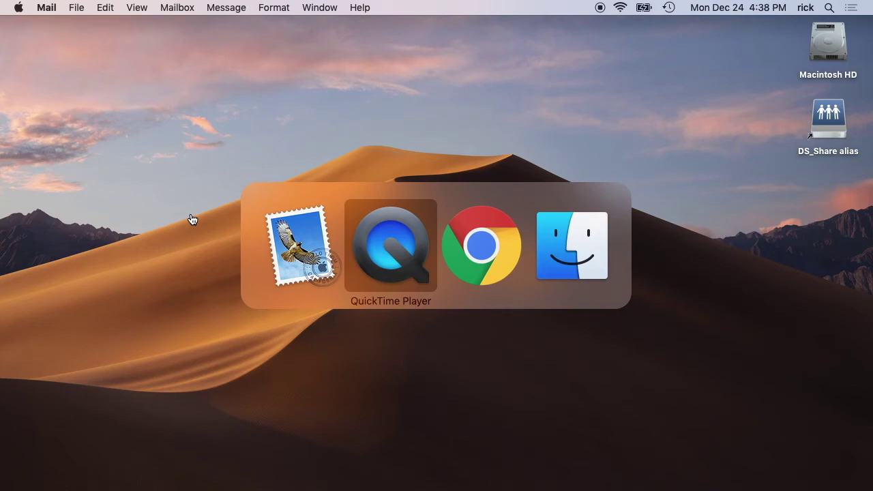
key("super+Tab")
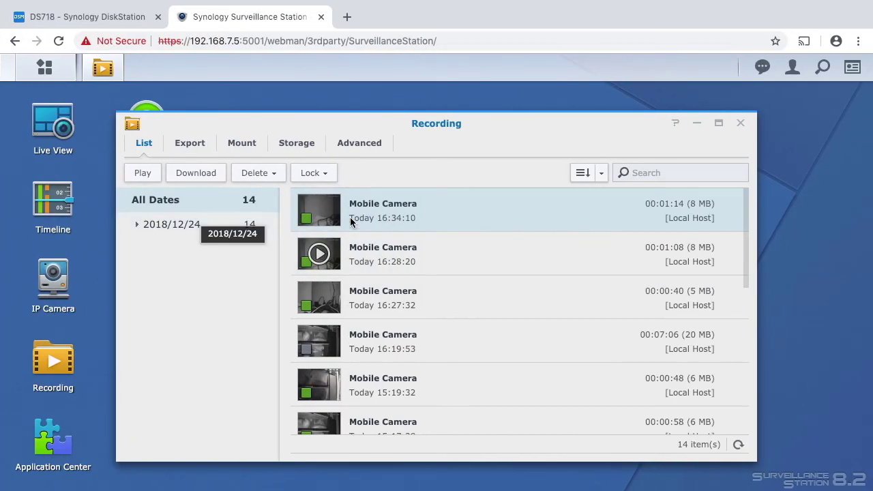
- Close the Recording window listing the 14 Mobile Camera recordings
left_click(740, 124)
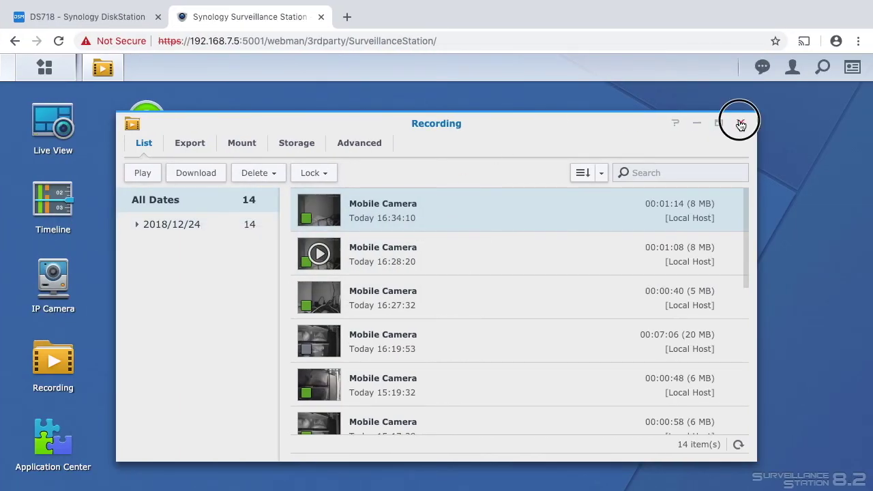